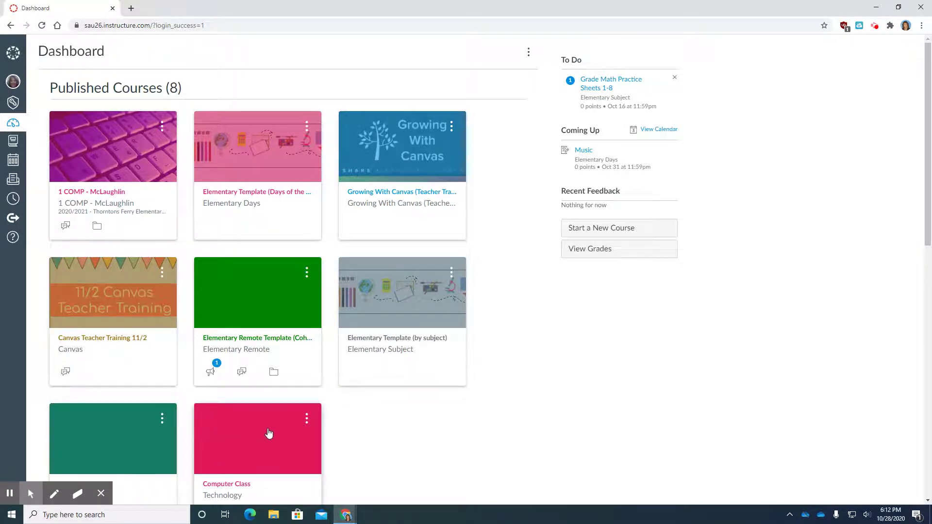
Create a new course named 'Example', then return to the Dashboard
{"action": "scroll", "coordinate": [268, 433], "scroll_direction": "down", "scroll_amount": 9}
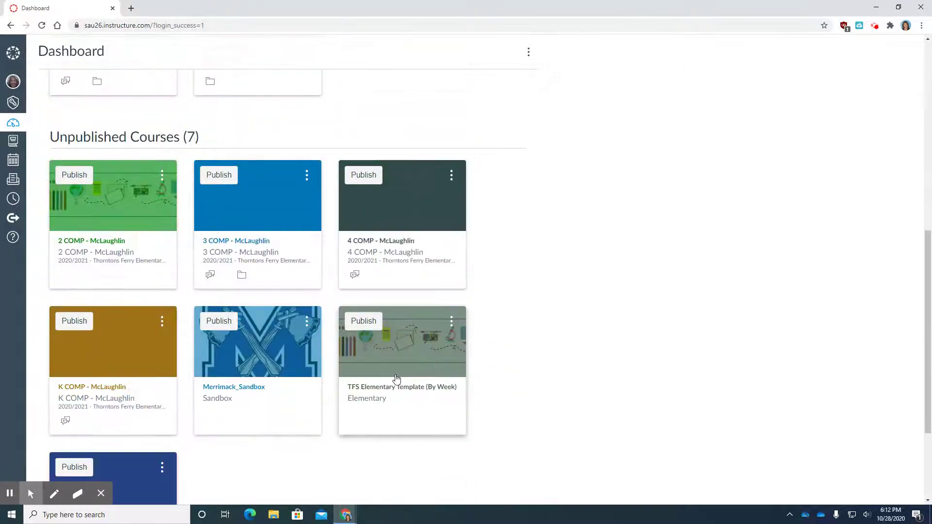
{"action": "scroll", "coordinate": [397, 379], "scroll_direction": "up", "scroll_amount": 9}
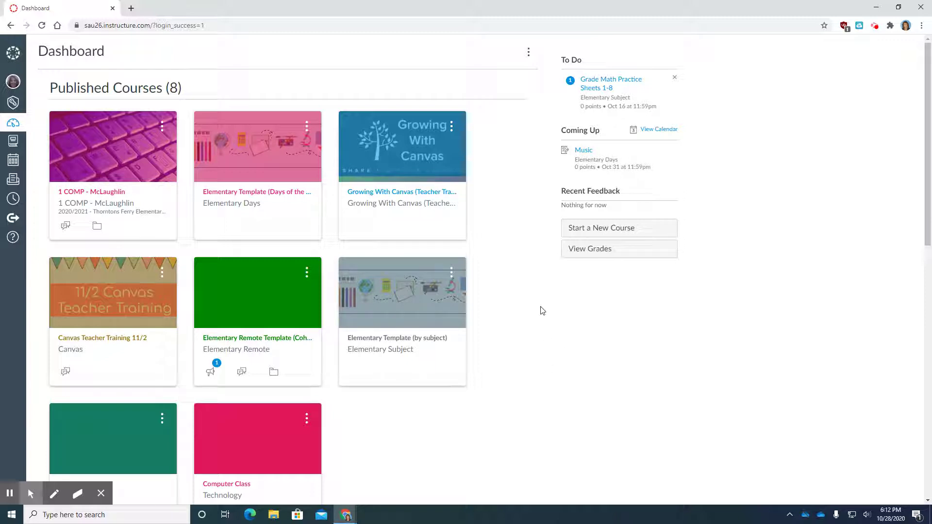
{"action": "left_click", "coordinate": [622, 231]}
{"action": "left_click", "coordinate": [523, 242]}
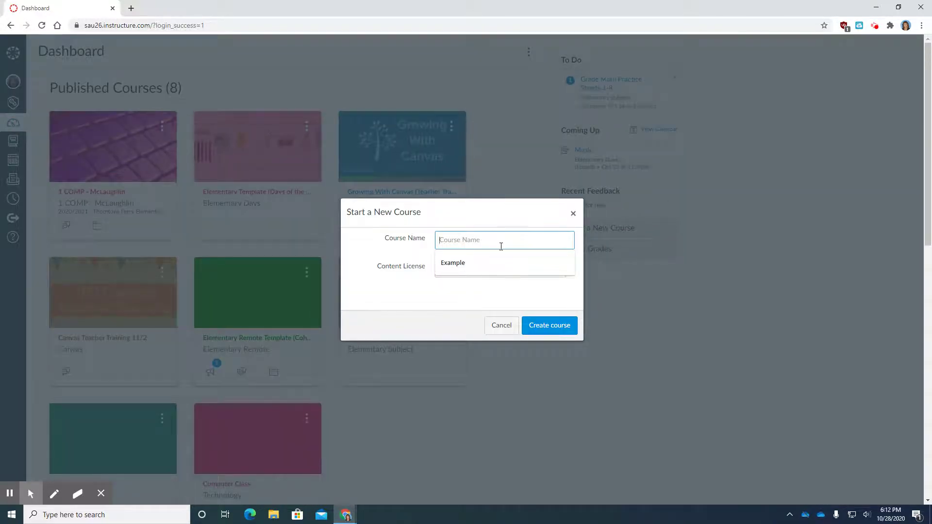
{"action": "left_click", "coordinate": [467, 262]}
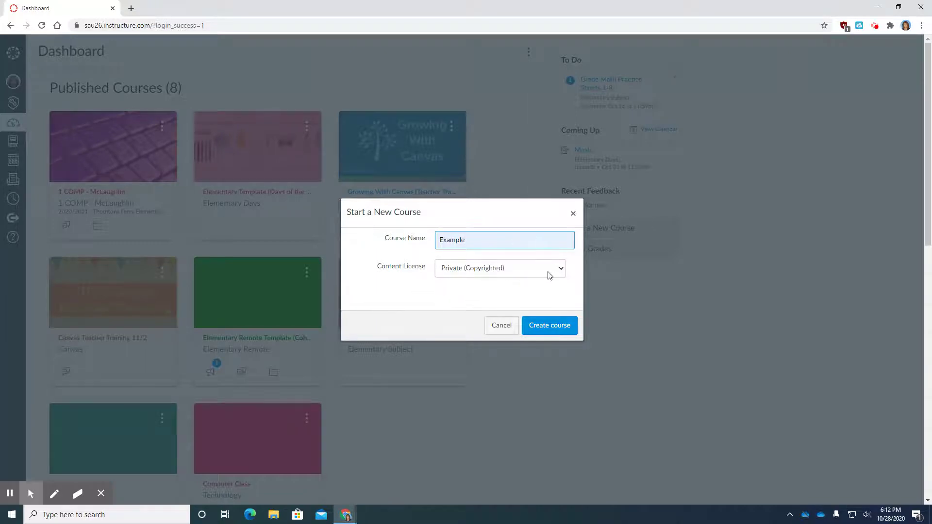
{"action": "left_click", "coordinate": [556, 329]}
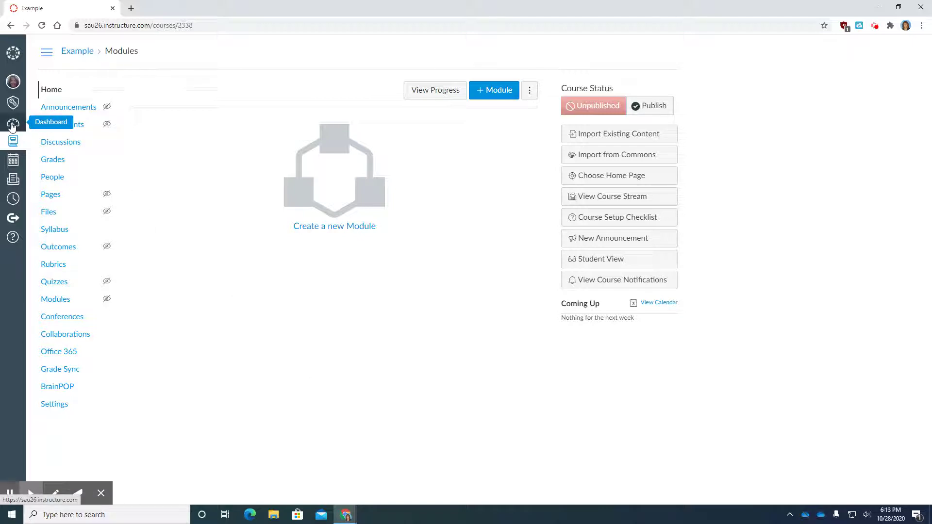
{"action": "left_click", "coordinate": [12, 125]}
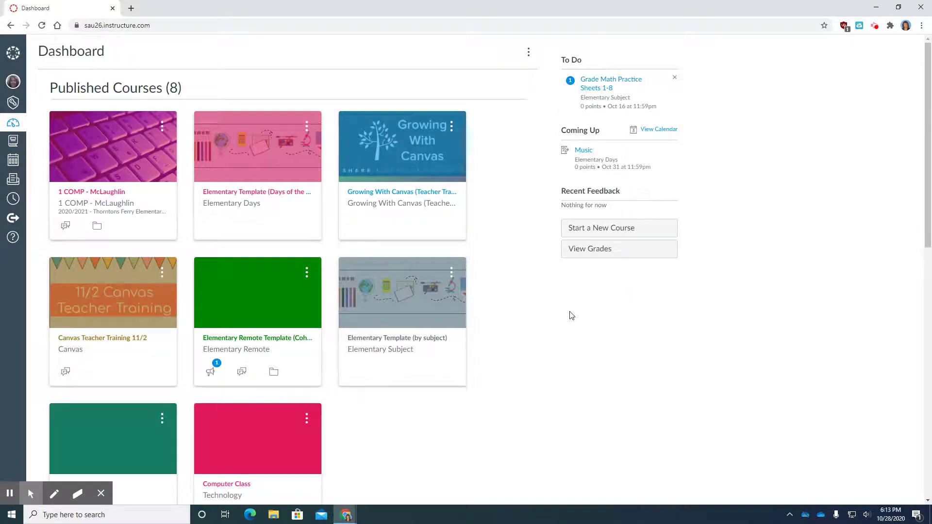
Scroll the Dashboard down to Unpublished Courses to find the new Example course
{"action": "scroll", "coordinate": [572, 315], "scroll_direction": "down", "scroll_amount": 1}
{"action": "scroll", "coordinate": [572, 315], "scroll_direction": "down", "scroll_amount": 7}
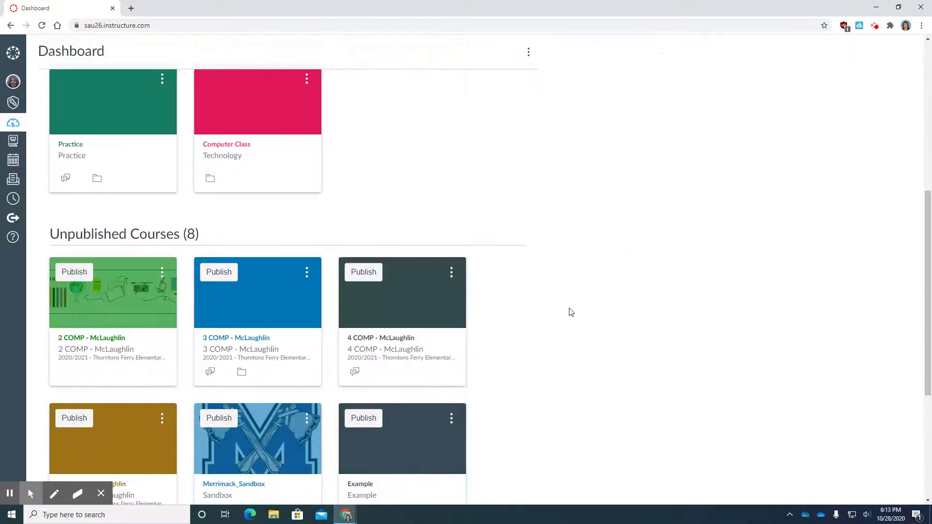
{"action": "scroll", "coordinate": [572, 312], "scroll_direction": "down", "scroll_amount": 3}
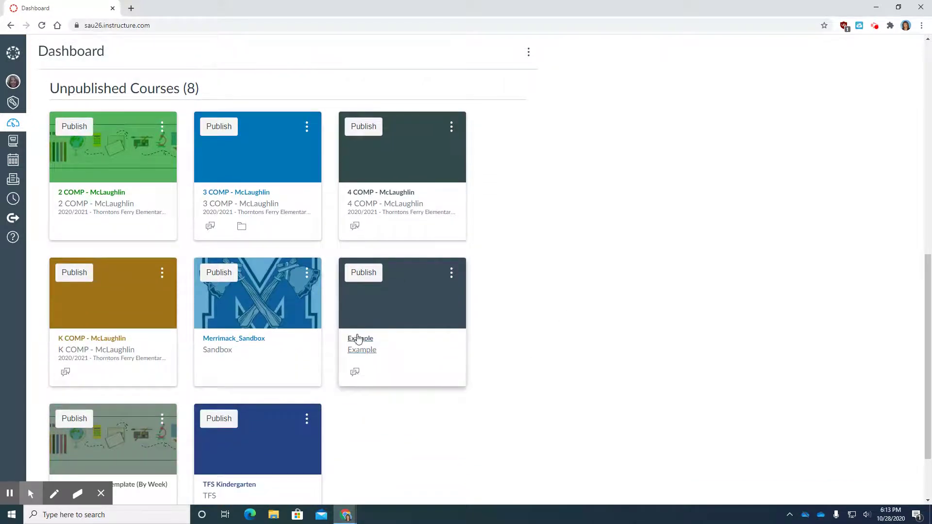
{"action": "scroll", "coordinate": [539, 348], "scroll_direction": "down", "scroll_amount": 1}
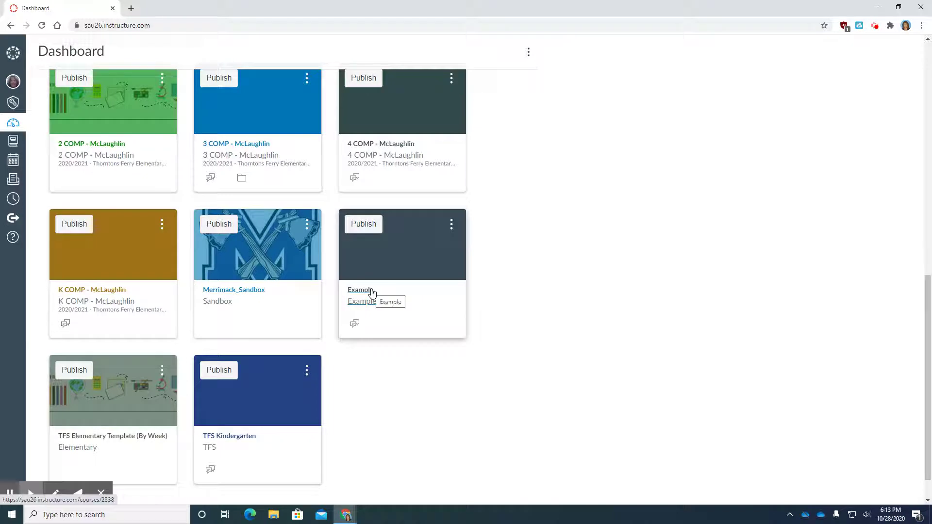
{"action": "scroll", "coordinate": [397, 267], "scroll_direction": "up", "scroll_amount": 1}
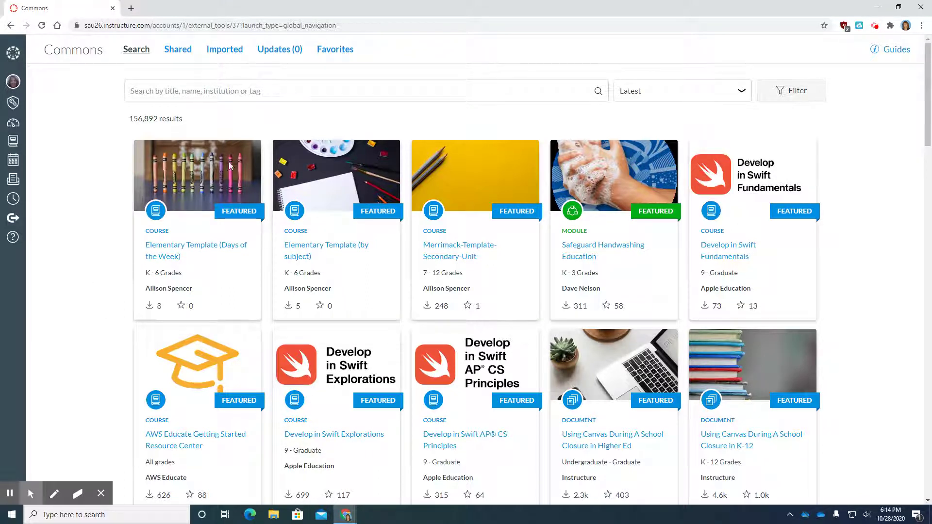
Search Commons for 'merrimack' and browse the 11 matching resources
{"action": "left_click", "coordinate": [206, 91]}
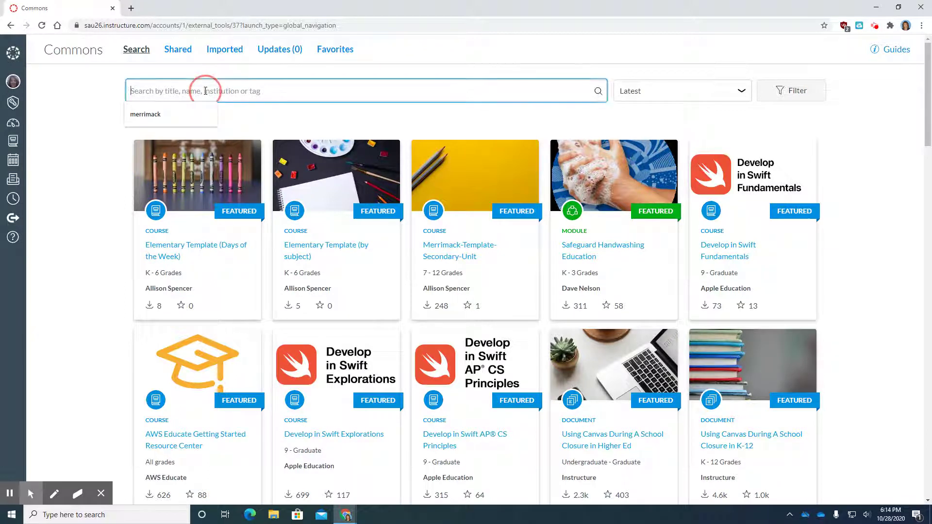
{"action": "type", "text": "merr"}
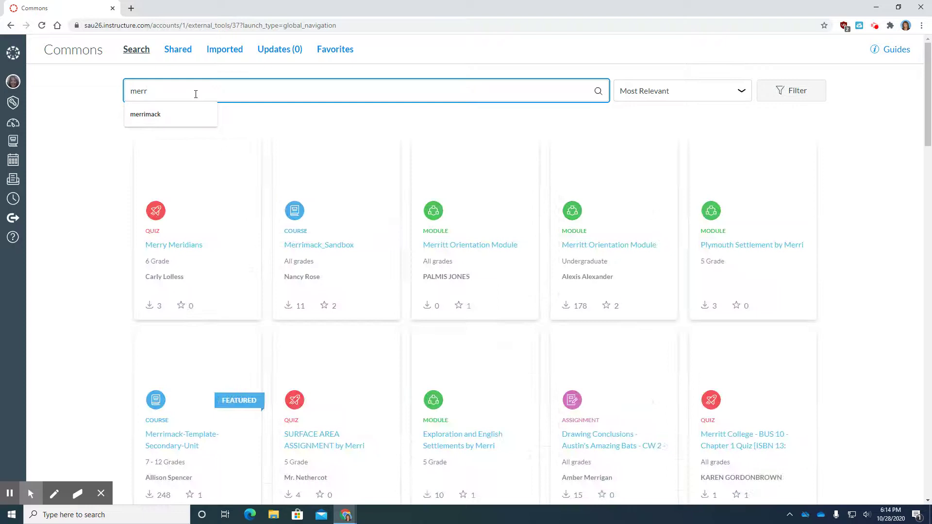
{"action": "left_click", "coordinate": [145, 114]}
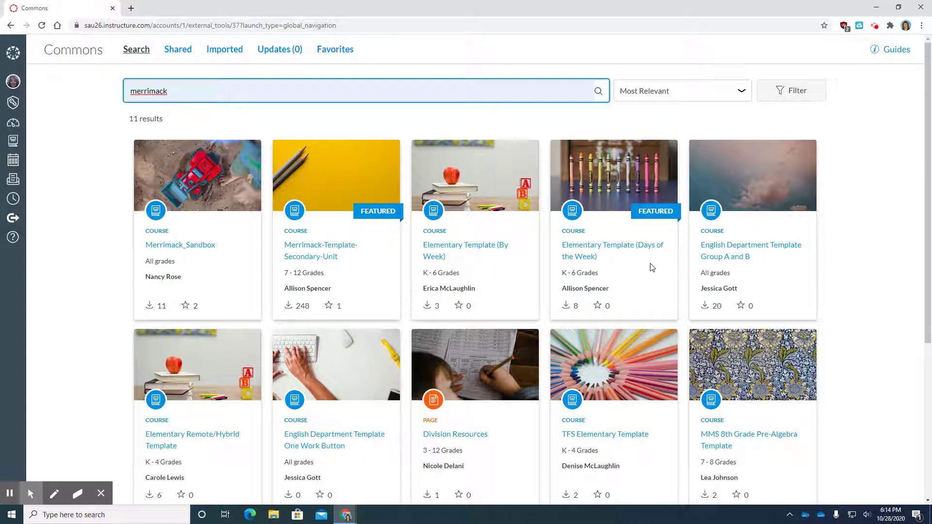
{"action": "scroll", "coordinate": [862, 250], "scroll_direction": "down", "scroll_amount": 2}
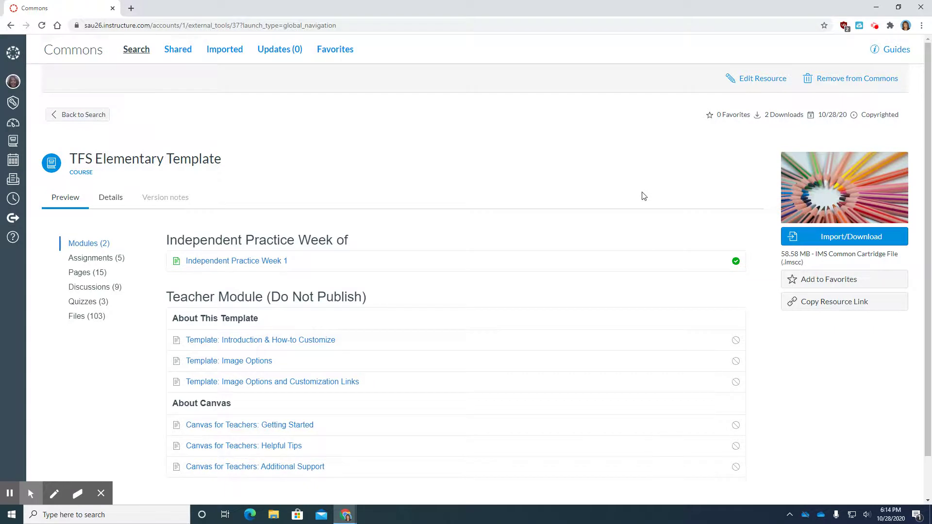
Scroll the TFS Elementary Template preview to review its modules and pages
{"action": "scroll", "coordinate": [643, 196], "scroll_direction": "down", "scroll_amount": 1}
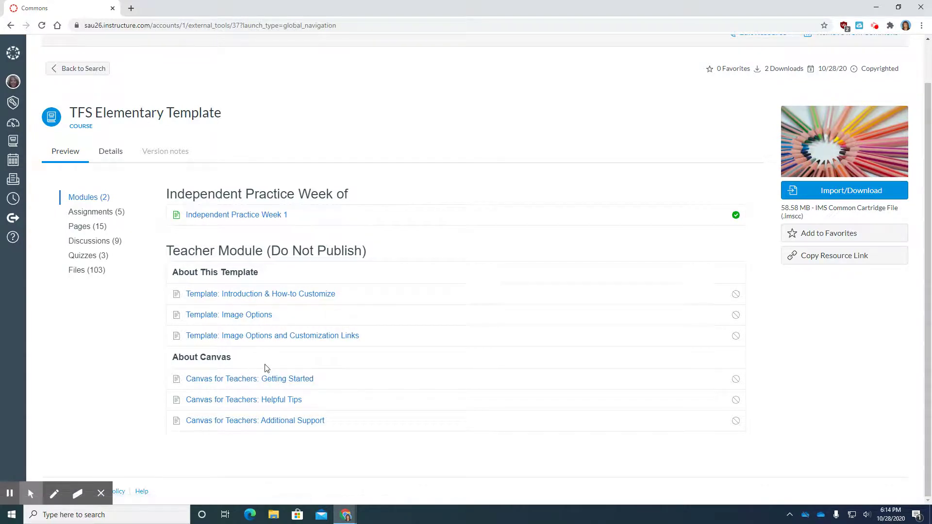
Import the TFS Elementary Template into the Example course via Import/Download
{"action": "left_click", "coordinate": [829, 192]}
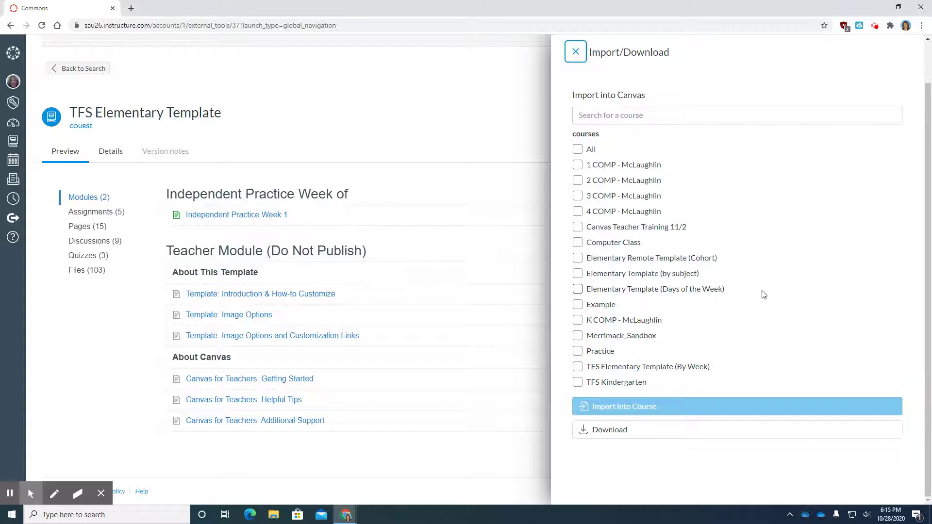
{"action": "left_click", "coordinate": [578, 305]}
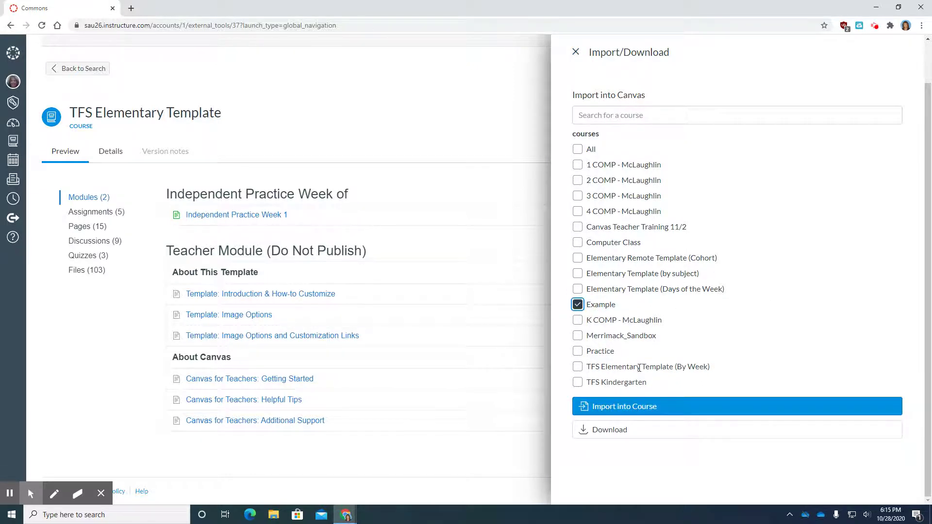
{"action": "left_click", "coordinate": [644, 410]}
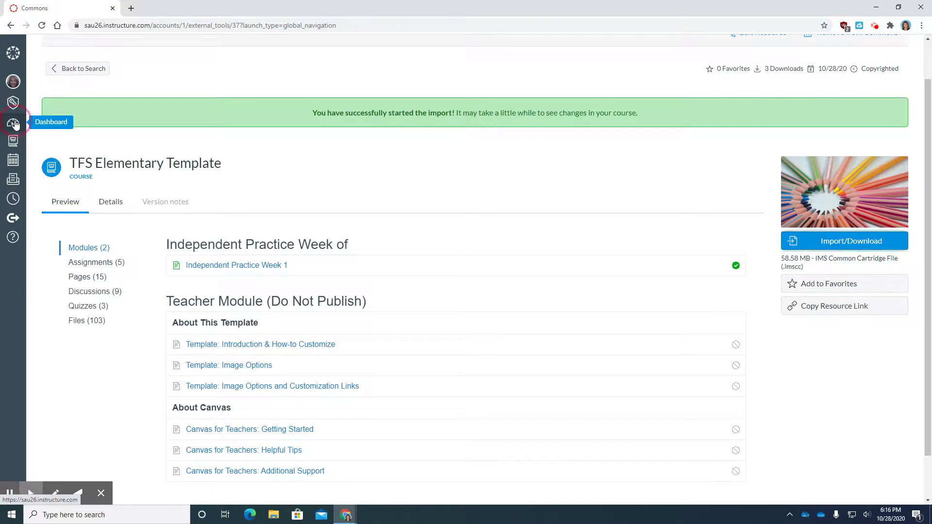
{"action": "left_click", "coordinate": [14, 123]}
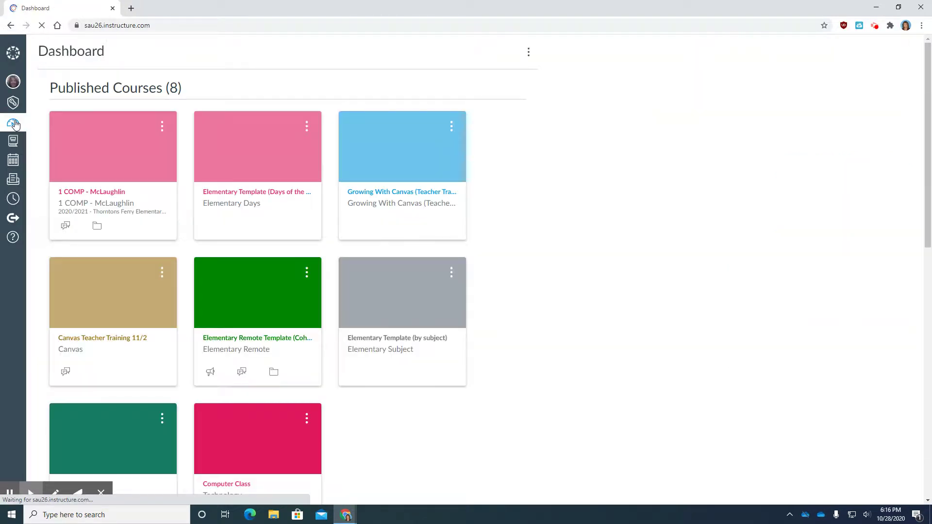
Find Example under Unpublished Courses and reload so its card shows the template banner
{"action": "scroll", "coordinate": [540, 284], "scroll_direction": "down", "scroll_amount": 1}
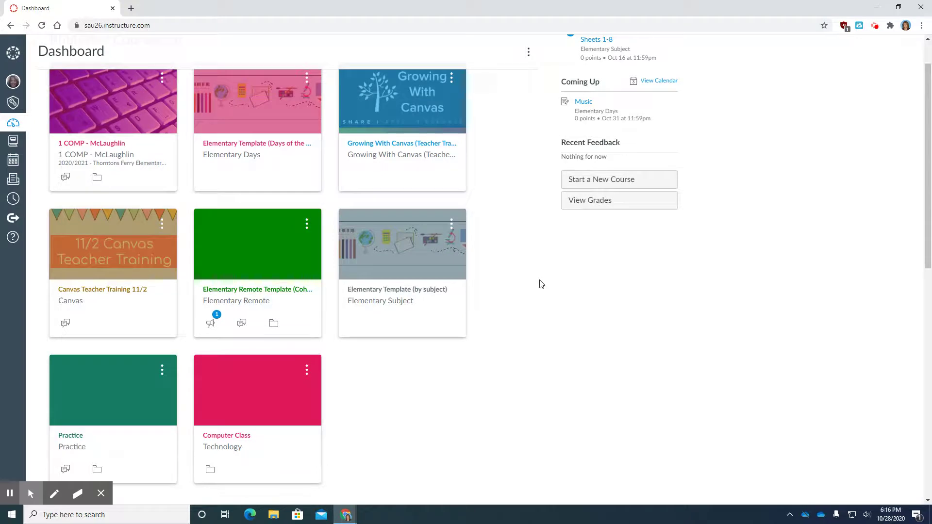
{"action": "scroll", "coordinate": [542, 285], "scroll_direction": "down", "scroll_amount": 4}
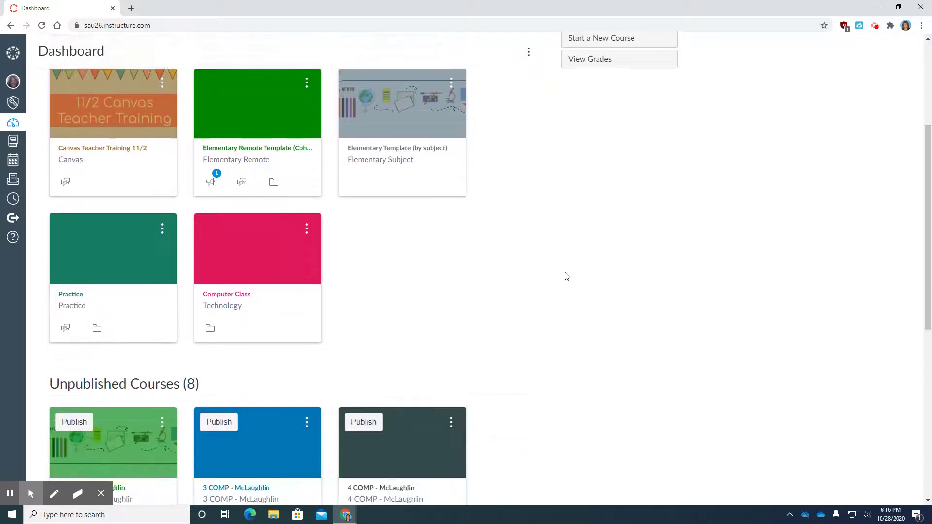
{"action": "scroll", "coordinate": [569, 276], "scroll_direction": "down", "scroll_amount": 2}
{"action": "scroll", "coordinate": [569, 275], "scroll_direction": "down", "scroll_amount": 2}
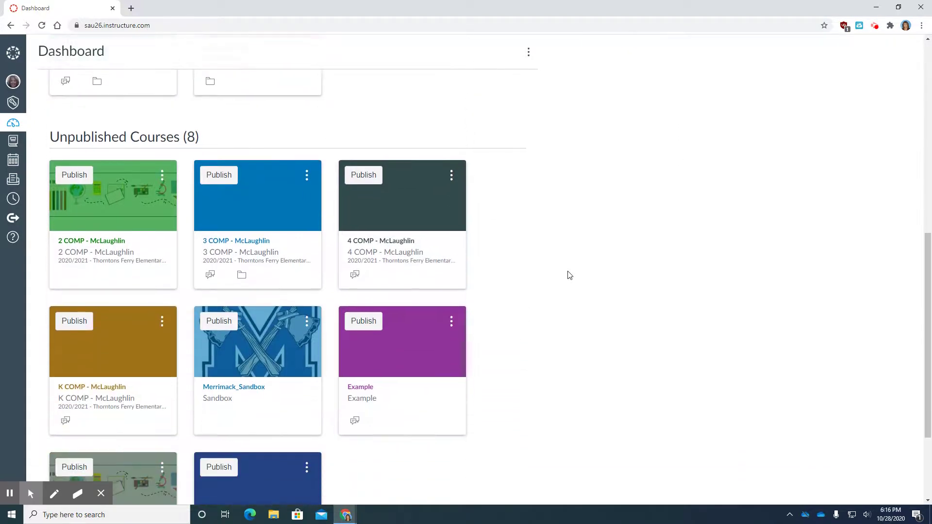
{"action": "scroll", "coordinate": [578, 272], "scroll_direction": "down", "scroll_amount": 2}
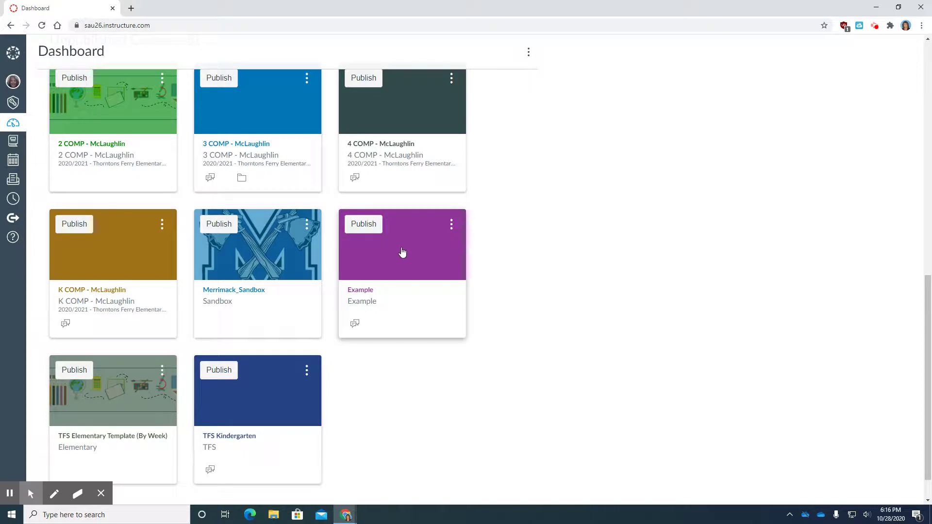
{"action": "scroll", "coordinate": [555, 291], "scroll_direction": "up", "scroll_amount": 1}
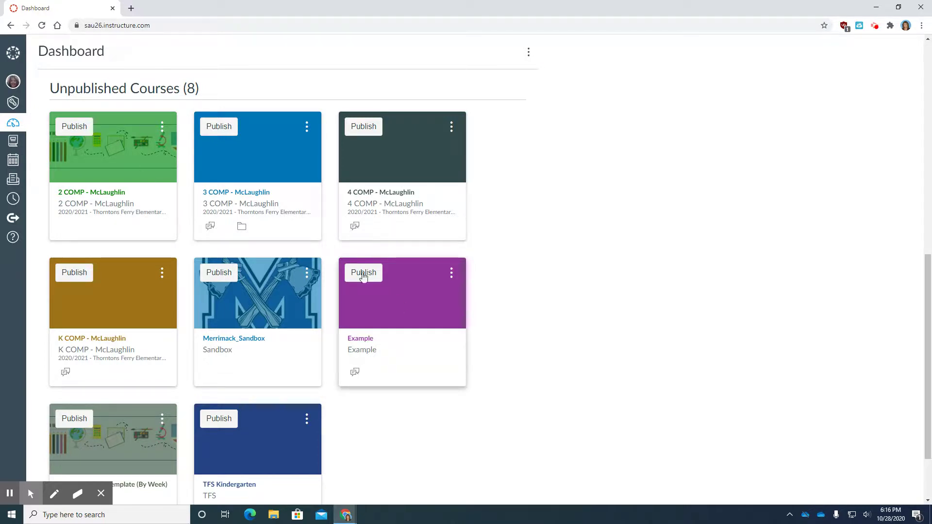
{"action": "left_click", "coordinate": [42, 28]}
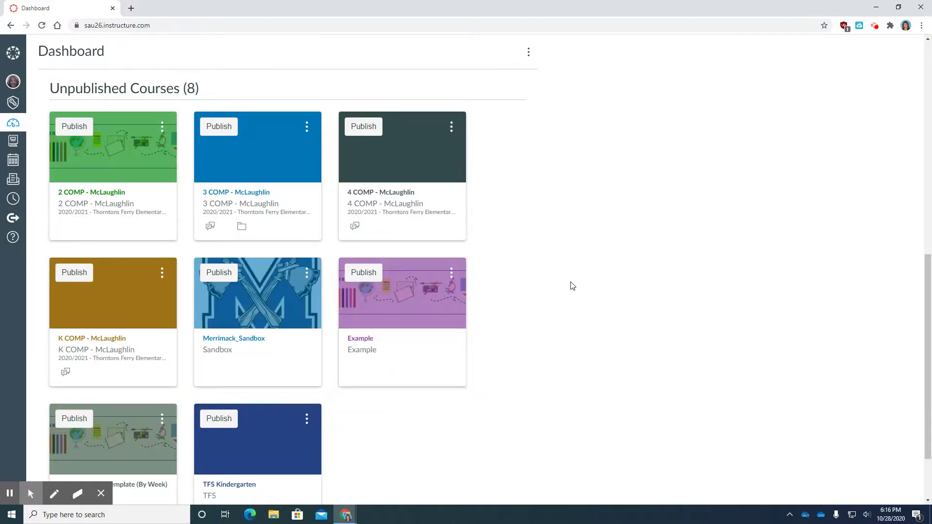
Open the Example course and scroll through its imported Kindergarten Welcome! page
{"action": "left_click", "coordinate": [412, 298]}
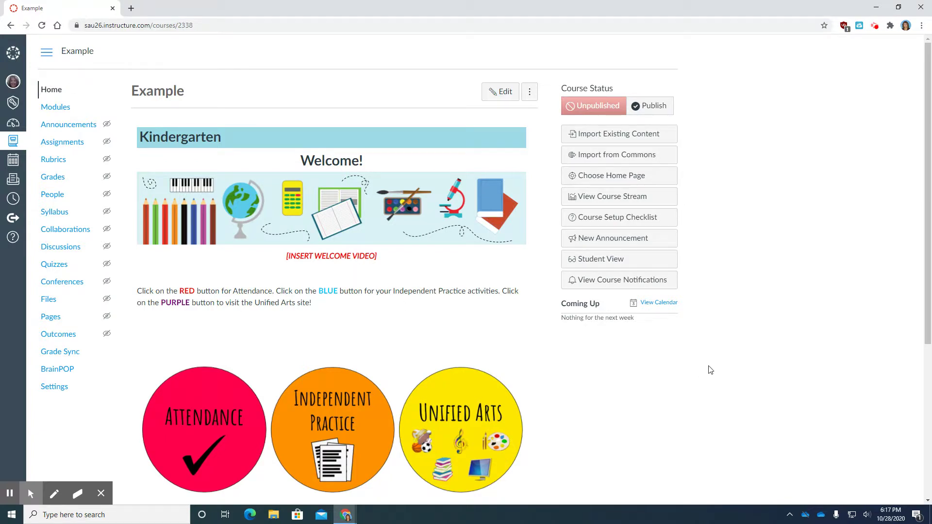
{"action": "scroll", "coordinate": [710, 370], "scroll_direction": "down", "scroll_amount": 1}
{"action": "scroll", "coordinate": [710, 369], "scroll_direction": "down", "scroll_amount": 2}
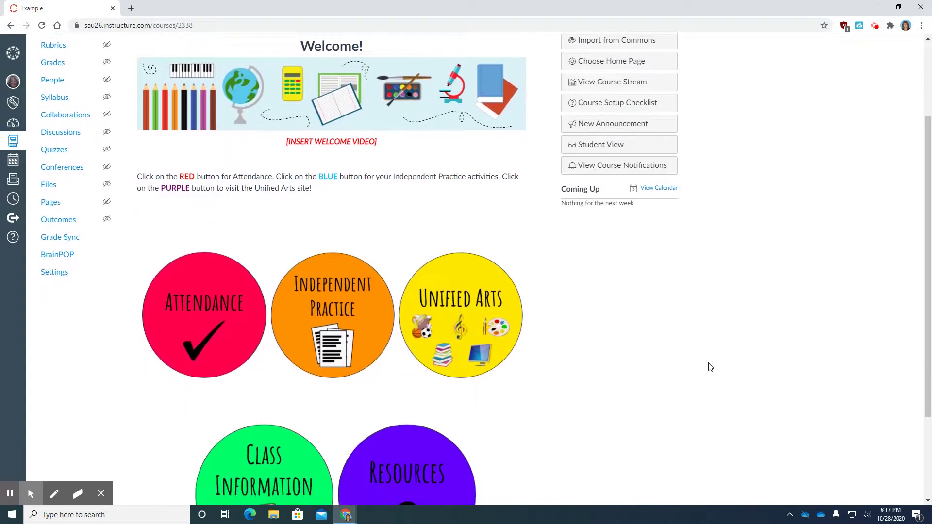
{"action": "scroll", "coordinate": [708, 367], "scroll_direction": "down", "scroll_amount": 2}
{"action": "scroll", "coordinate": [699, 371], "scroll_direction": "up", "scroll_amount": 1}
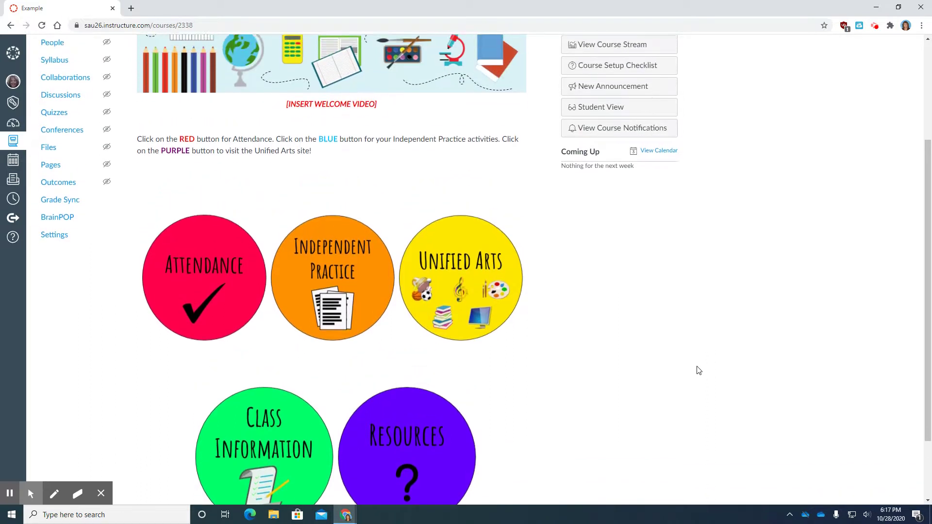
{"action": "scroll", "coordinate": [697, 370], "scroll_direction": "up", "scroll_amount": 1}
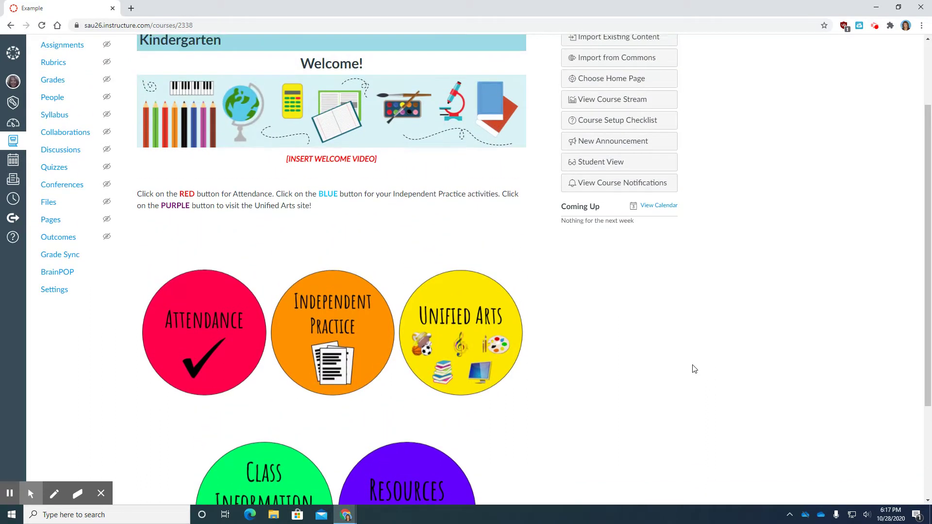
{"action": "scroll", "coordinate": [694, 369], "scroll_direction": "up", "scroll_amount": 1}
{"action": "scroll", "coordinate": [687, 367], "scroll_direction": "up", "scroll_amount": 1}
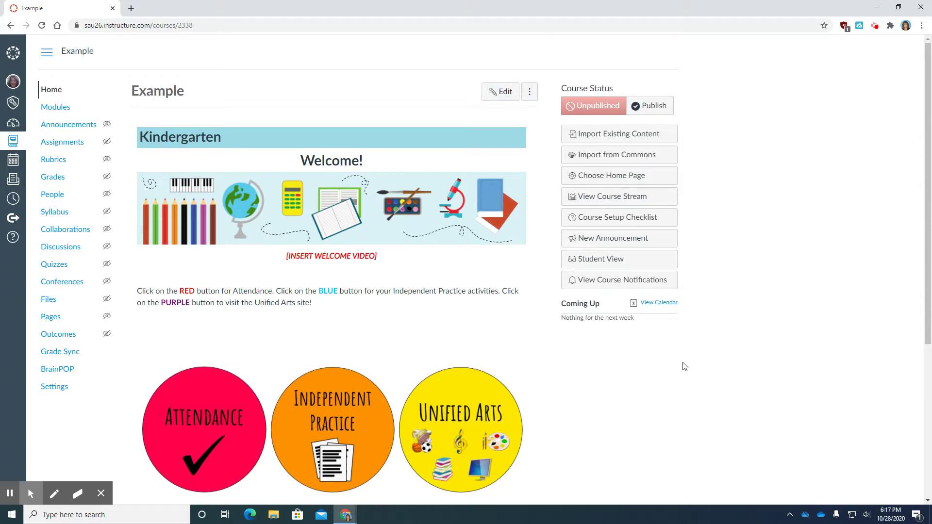
Put the Kindergarten Welcome! home page into edit mode
{"action": "left_click", "coordinate": [506, 97]}
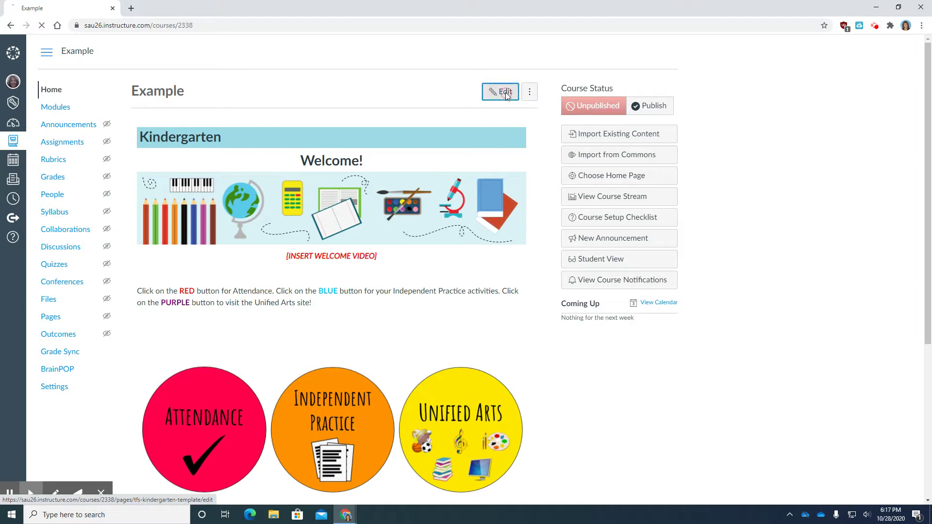